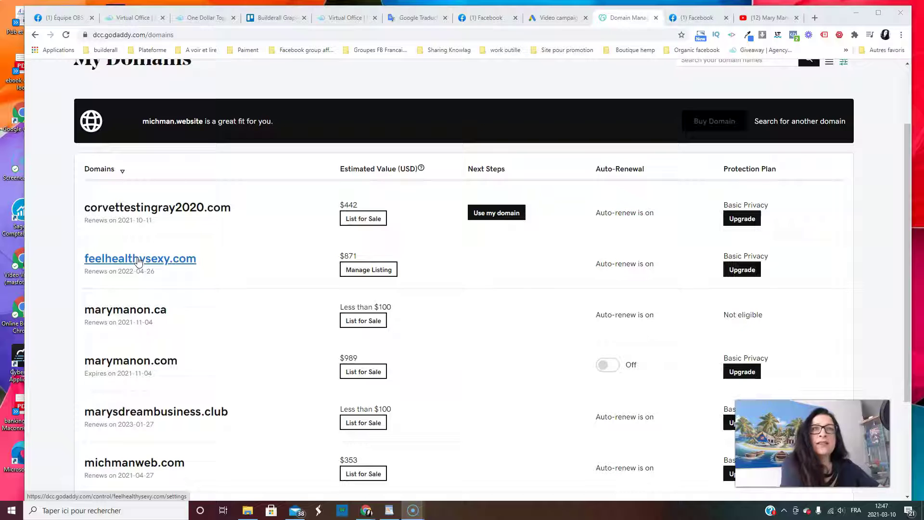
# Open the DNS management page for feelhealthysexy.com from the domain list.
pyautogui.scroll(2, 549, 196)
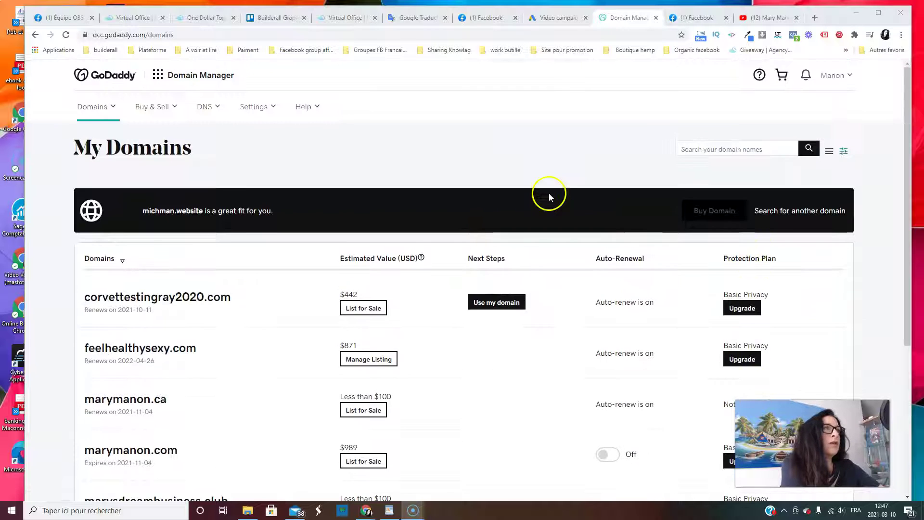
pyautogui.scroll(-3, 268, 337)
pyautogui.click(155, 207)
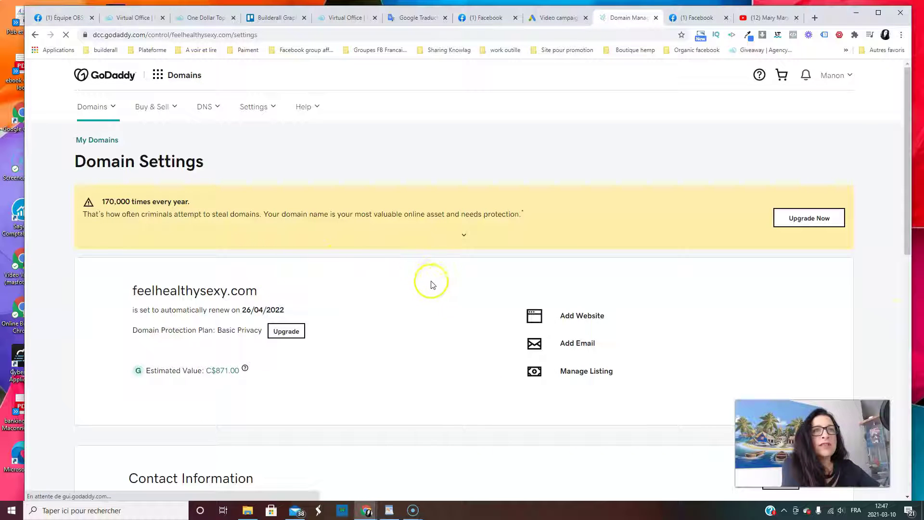
pyautogui.scroll(-8, 423, 290)
pyautogui.scroll(-4, 423, 293)
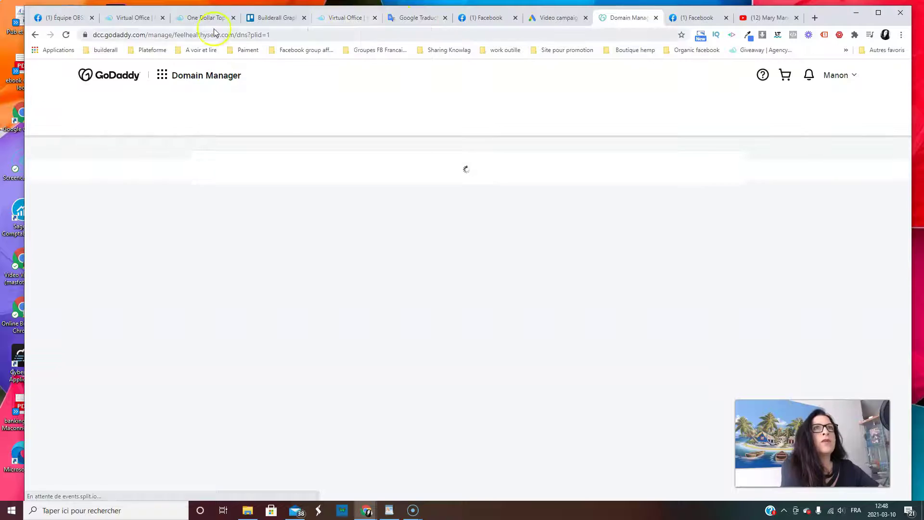
# Switch to the Builderall office and open its DNS Manager to check the status of the connected domains.
pyautogui.click(126, 19)
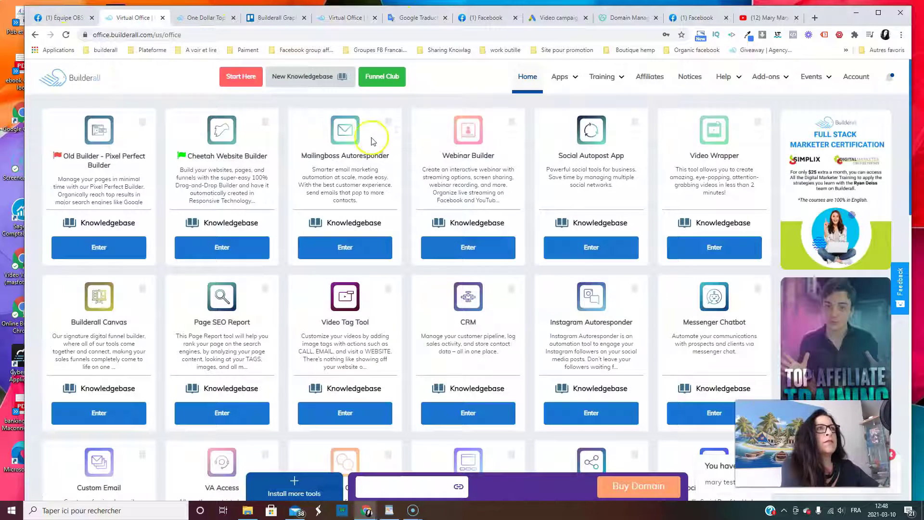
pyautogui.click(571, 77)
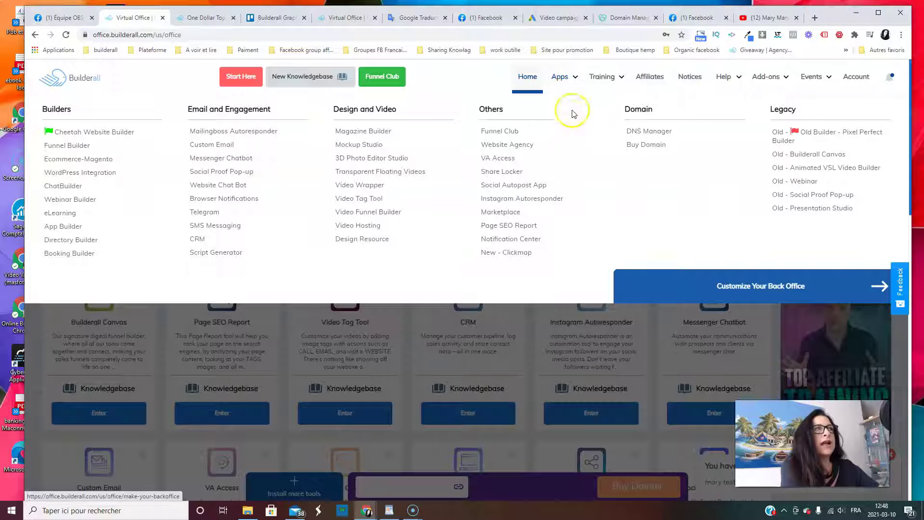
pyautogui.click(651, 136)
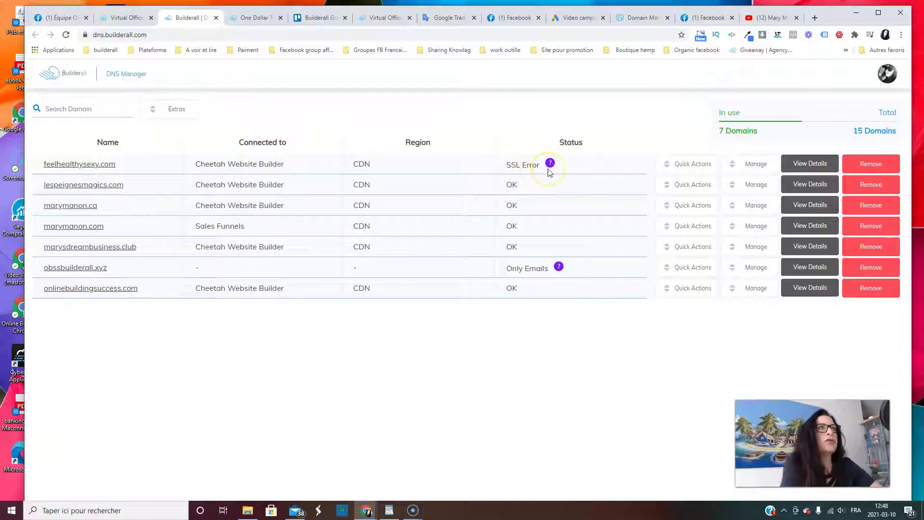
pyautogui.click(550, 186)
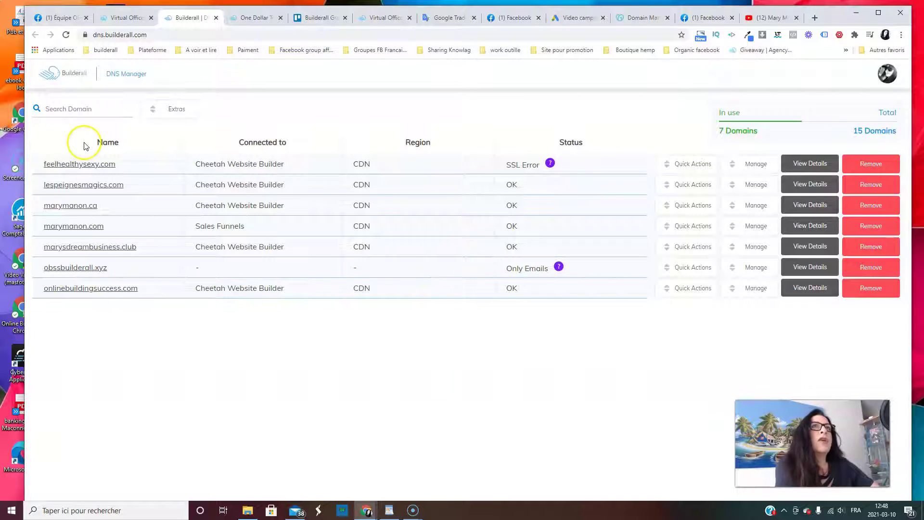
# Return to GoDaddy's DNS page for feelhealthysexy.com and choose to change the nameservers by entering custom ones.
pyautogui.click(639, 19)
pyautogui.scroll(-7, 541, 178)
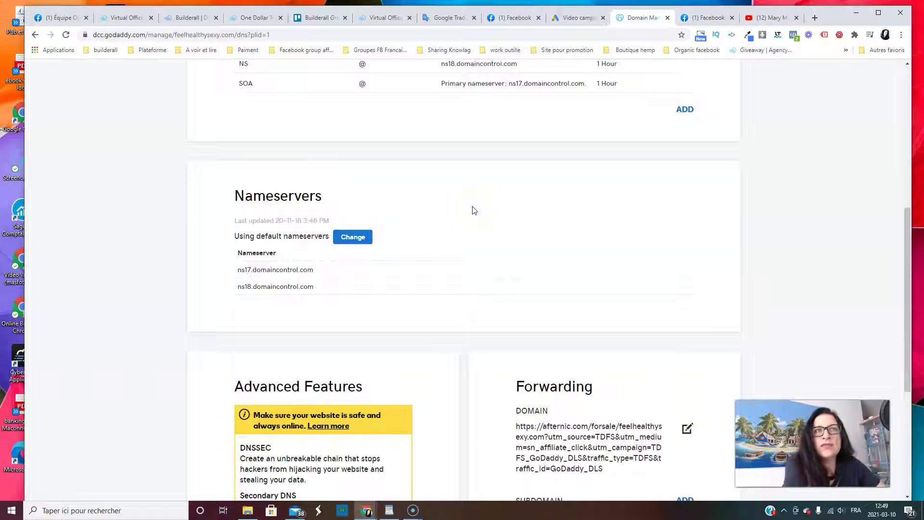
pyautogui.scroll(3, 474, 210)
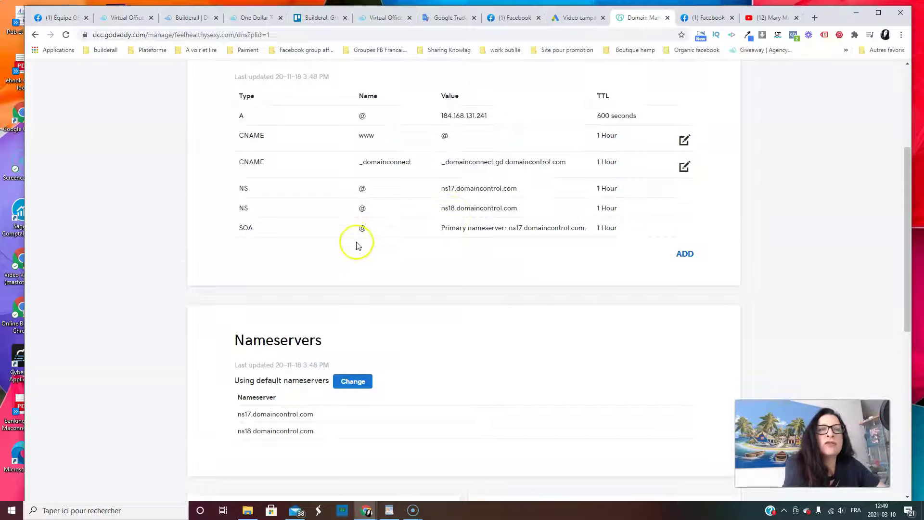
pyautogui.scroll(-2, 359, 250)
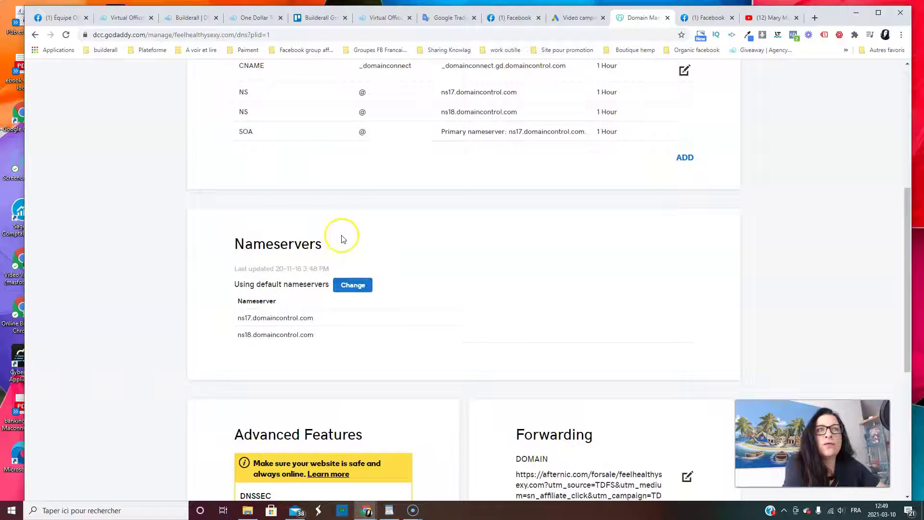
pyautogui.click(353, 287)
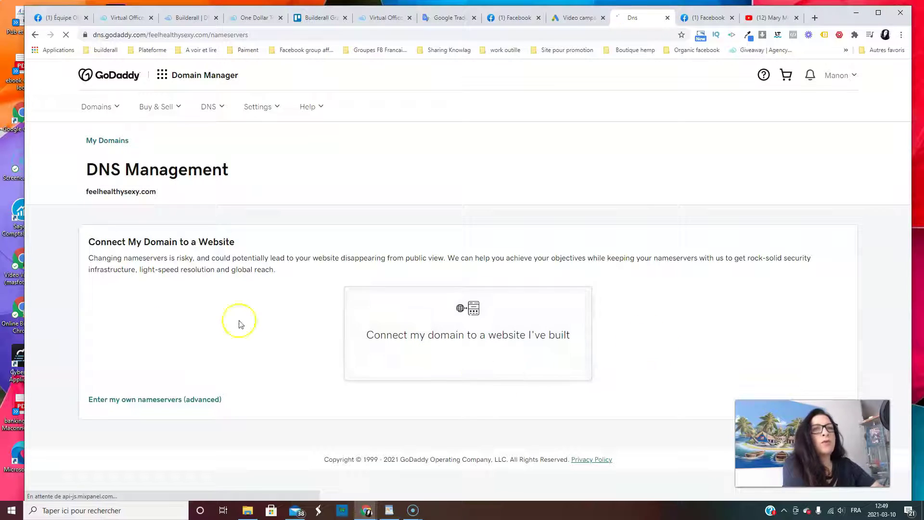
pyautogui.click(188, 406)
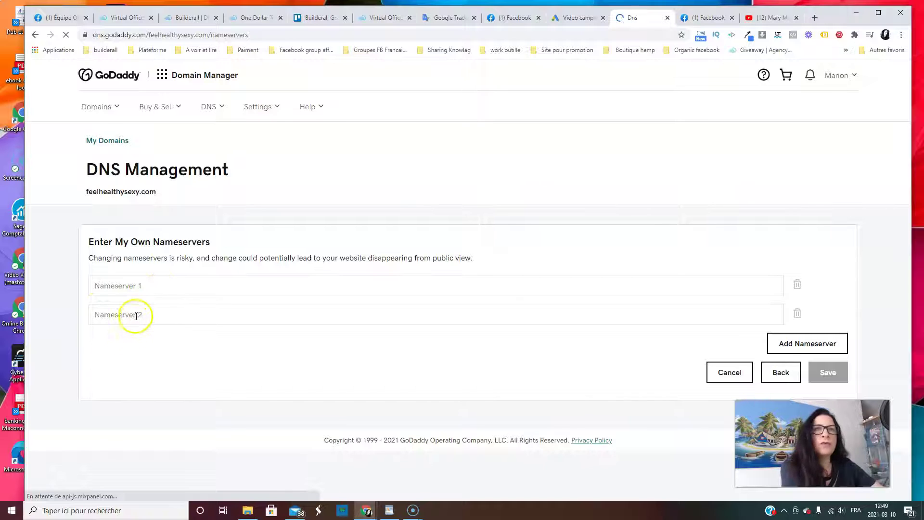
# Copy ns3.l4dns.com from the WordPad notes and paste it as Nameserver 1 for feelhealthysexy.com in GoDaddy.
pyautogui.click(390, 511)
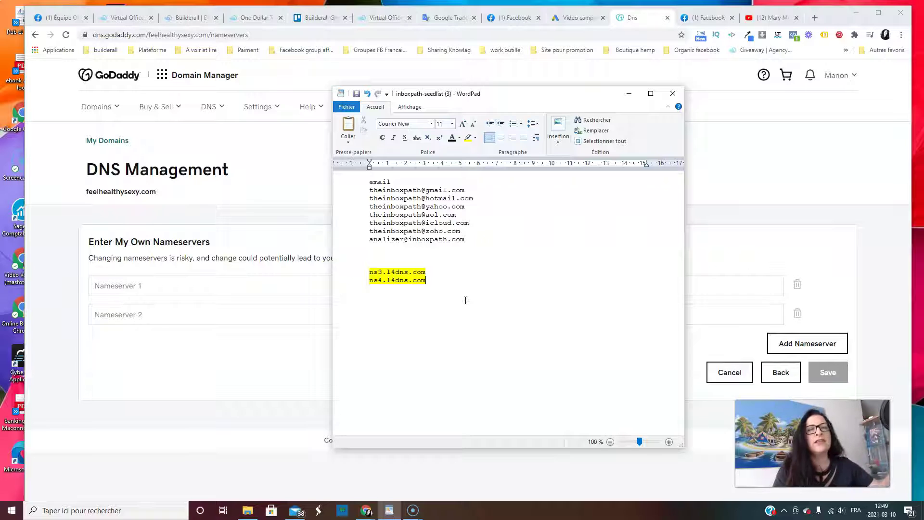
pyautogui.click(370, 273)
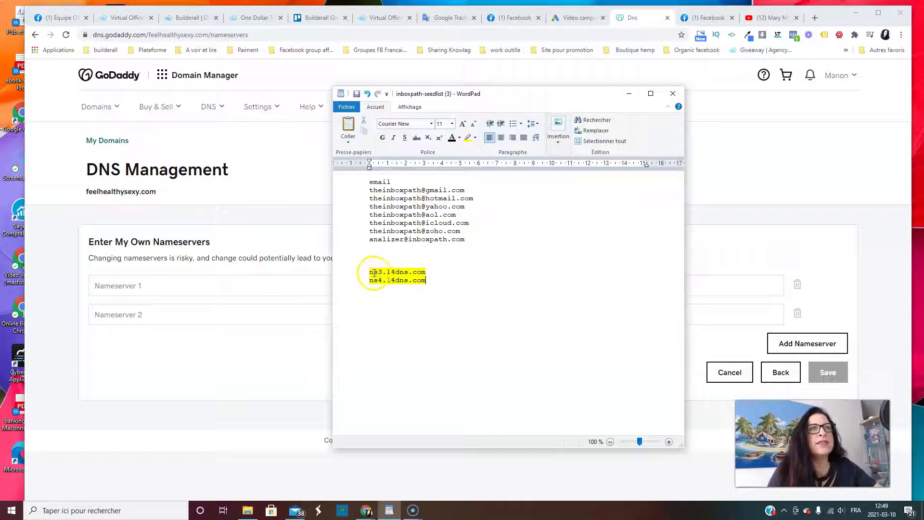
pyautogui.moveTo(370, 273); pyautogui.dragTo(424, 273)
pyautogui.rightClick(424, 273)
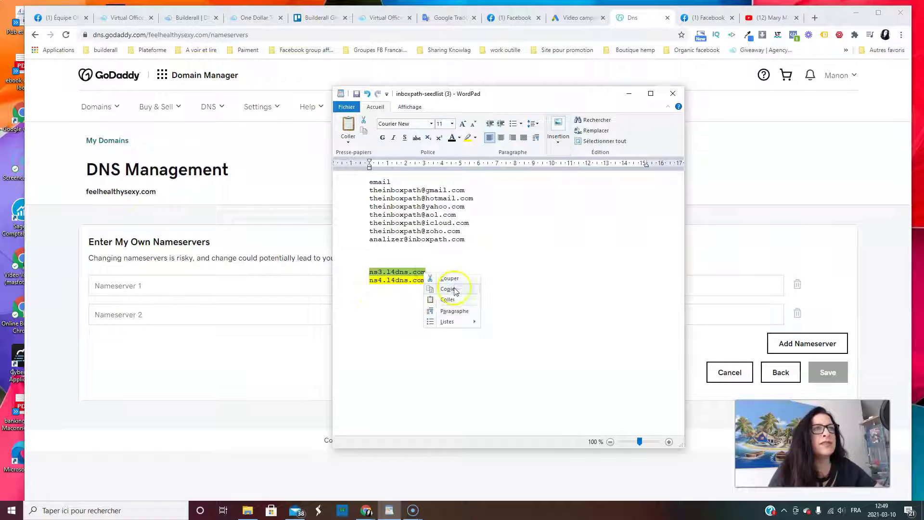
pyautogui.click(452, 286)
pyautogui.click(170, 286)
pyautogui.click(138, 286)
pyautogui.rightClick(139, 287)
pyautogui.click(183, 359)
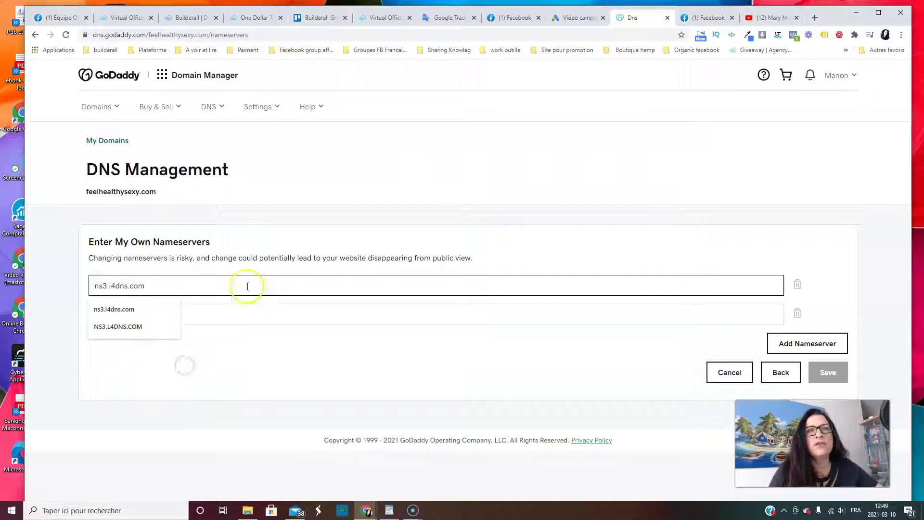
# Copy ns4.l4dns.com from the WordPad notes and paste it as Nameserver 2 in GoDaddy.
pyautogui.click(248, 316)
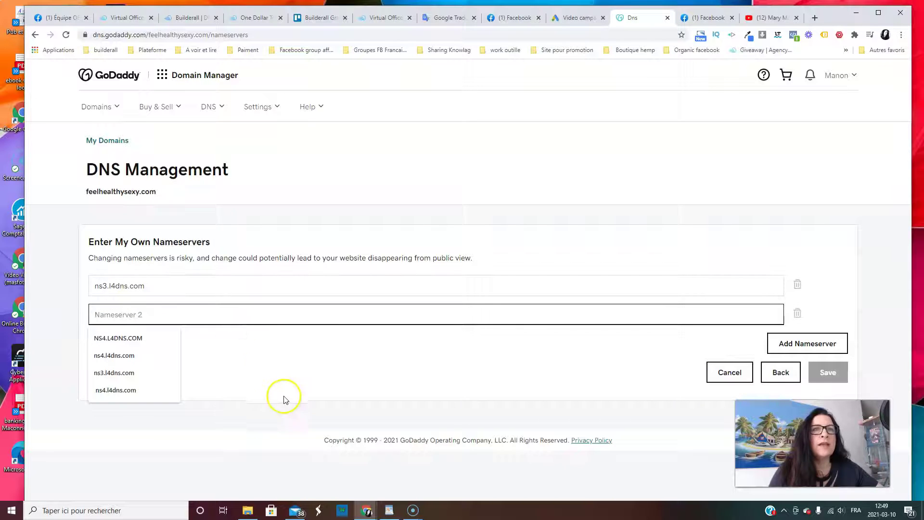
pyautogui.click(394, 511)
pyautogui.moveTo(426, 281); pyautogui.dragTo(373, 282)
pyautogui.hotkey('ctrl', 'c')
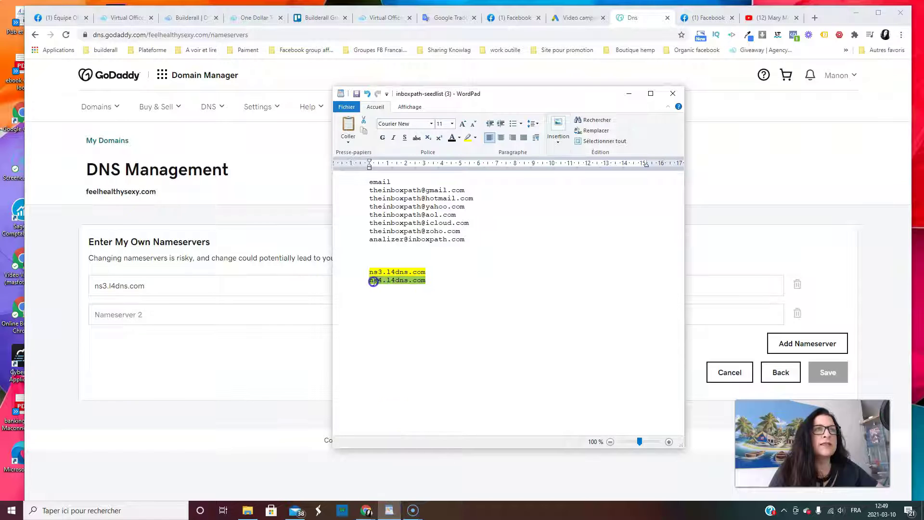
pyautogui.rightClick(384, 281)
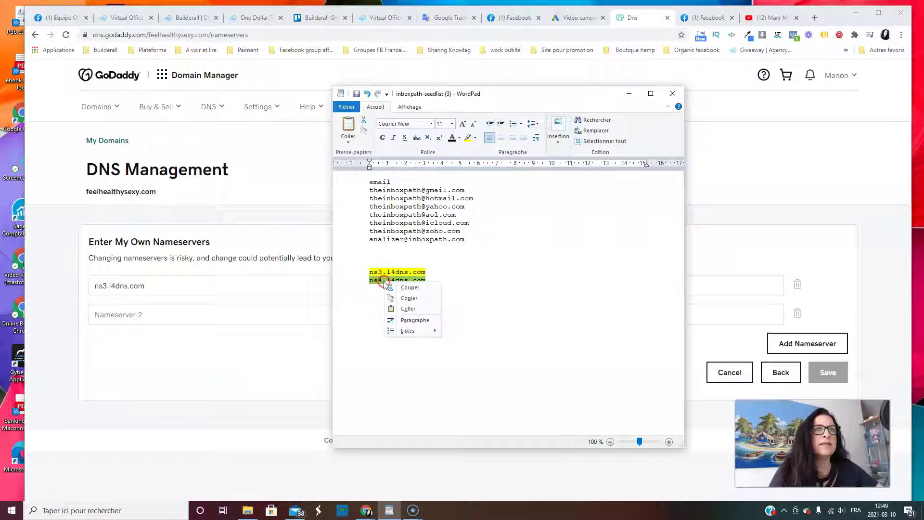
pyautogui.click(411, 299)
pyautogui.click(136, 316)
pyautogui.rightClick(133, 318)
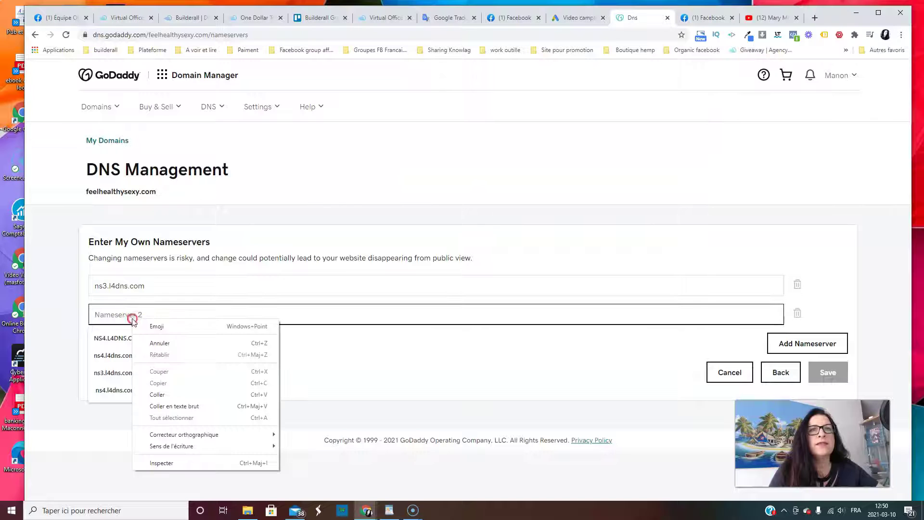
pyautogui.click(167, 395)
pyautogui.click(248, 351)
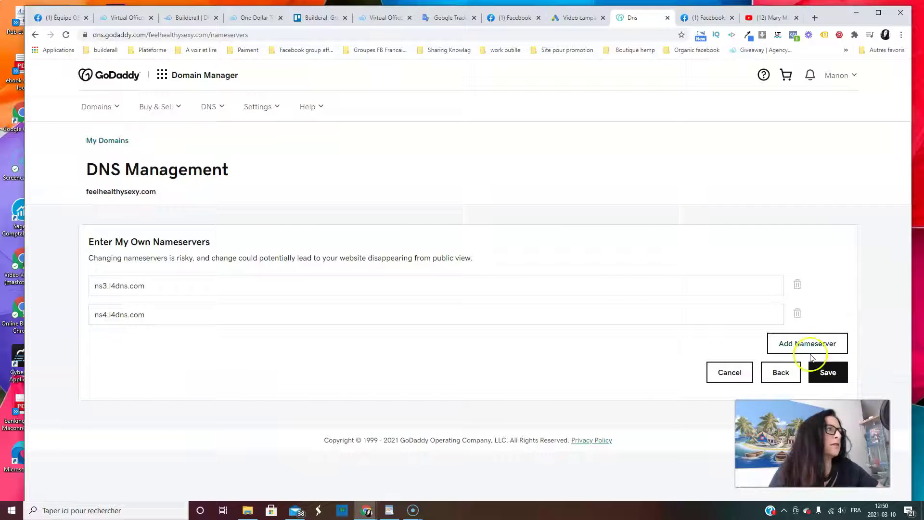
# Save the custom nameservers, consent to the nameserver update for feelhealthysexy.com and continue.
pyautogui.click(835, 375)
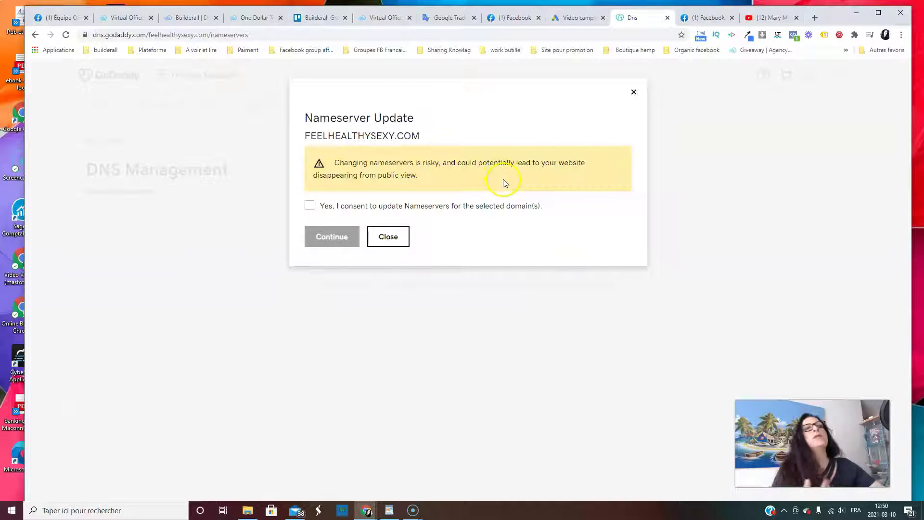
pyautogui.click(309, 206)
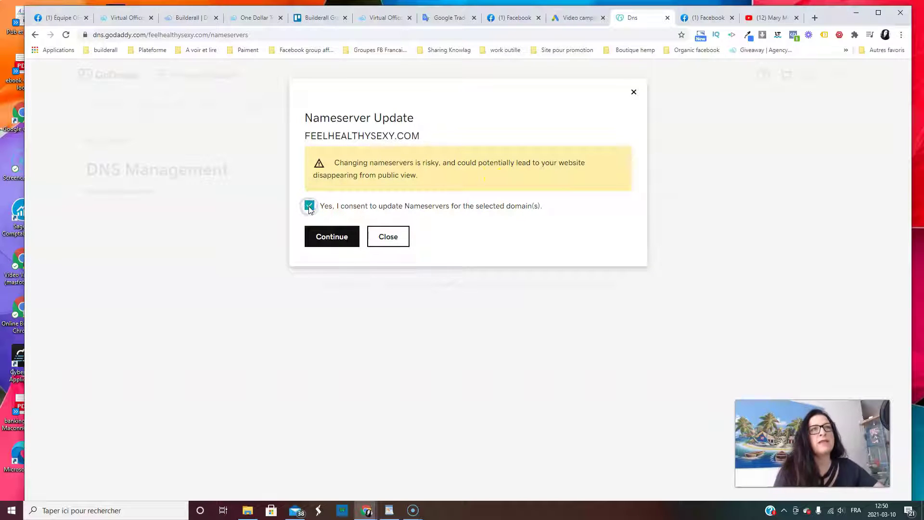
pyautogui.click(333, 240)
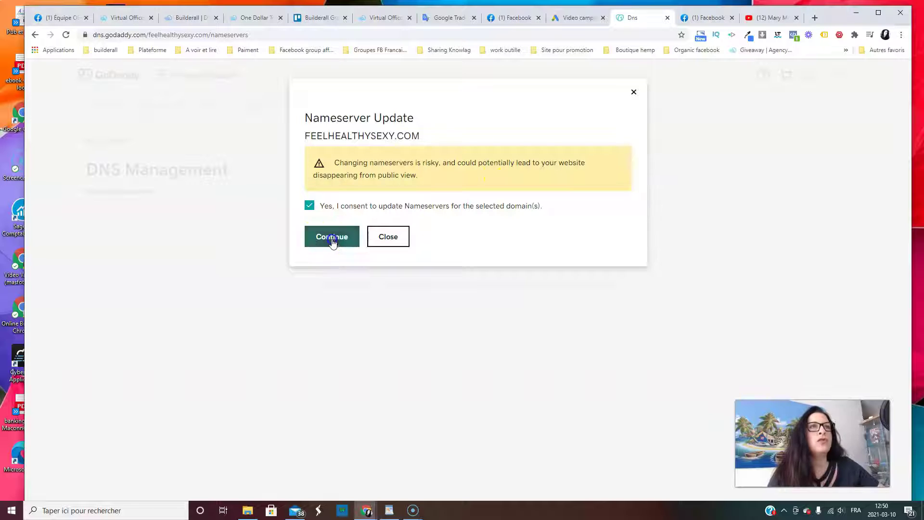
pyautogui.click(640, 300)
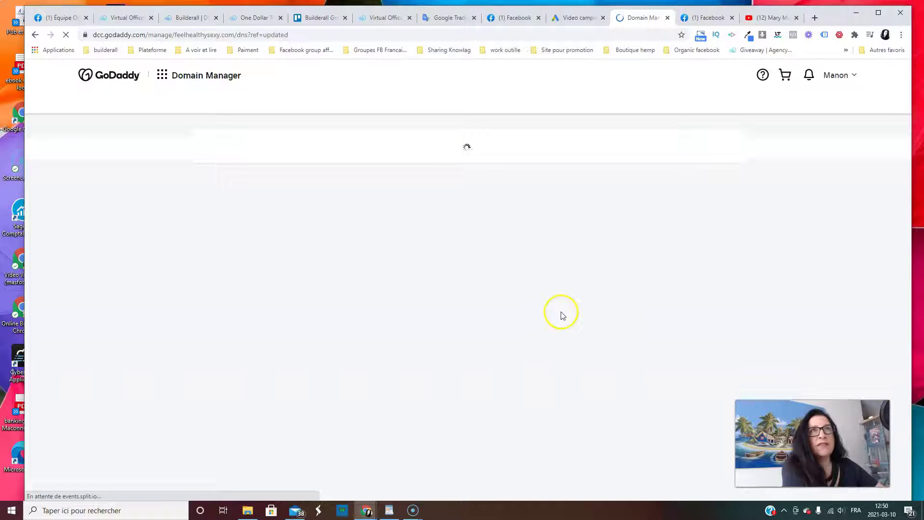
pyautogui.click(564, 294)
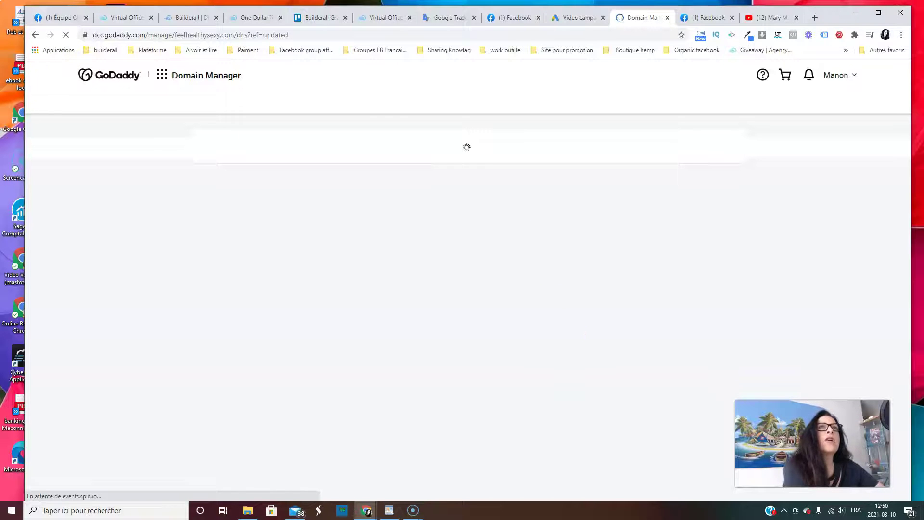
# Switch back to the Builderall office and enter the Cheetah Website Builder.
pyautogui.click(256, 18)
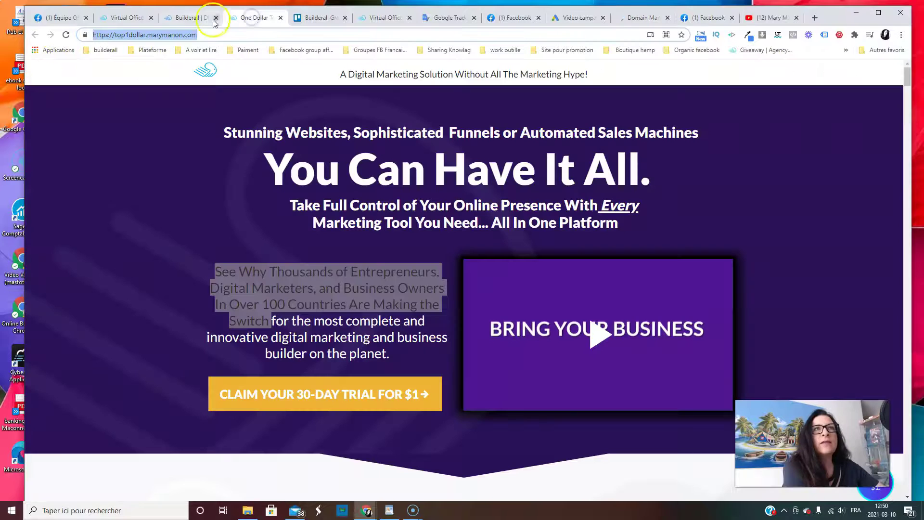
pyautogui.click(193, 22)
pyautogui.click(120, 18)
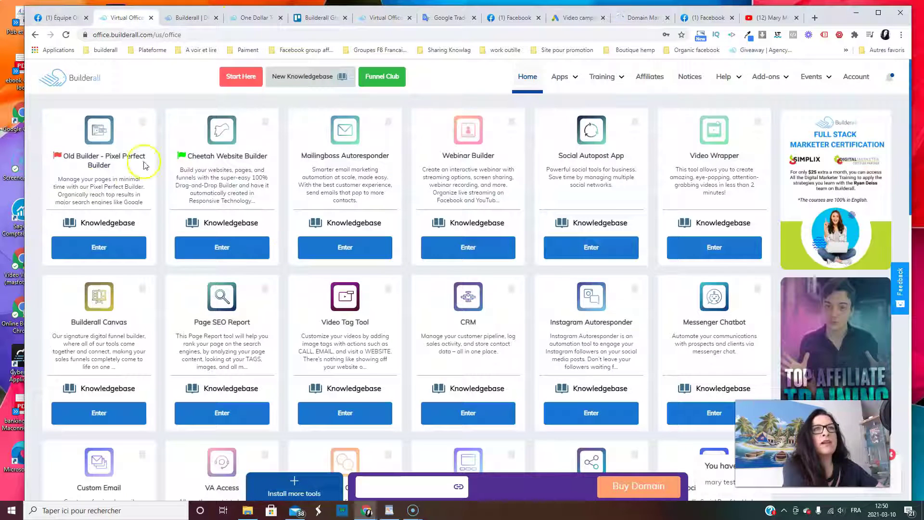
pyautogui.click(233, 246)
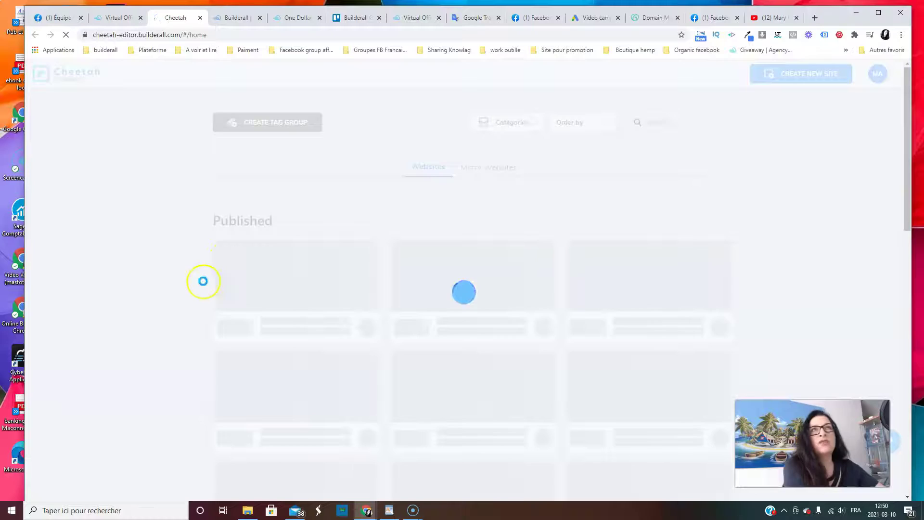
# Find the Style Cheatsheet site among the unpublished Cheetah websites and open its Connect Domain dialog.
pyautogui.scroll(-5, 154, 310)
pyautogui.scroll(-10, 154, 311)
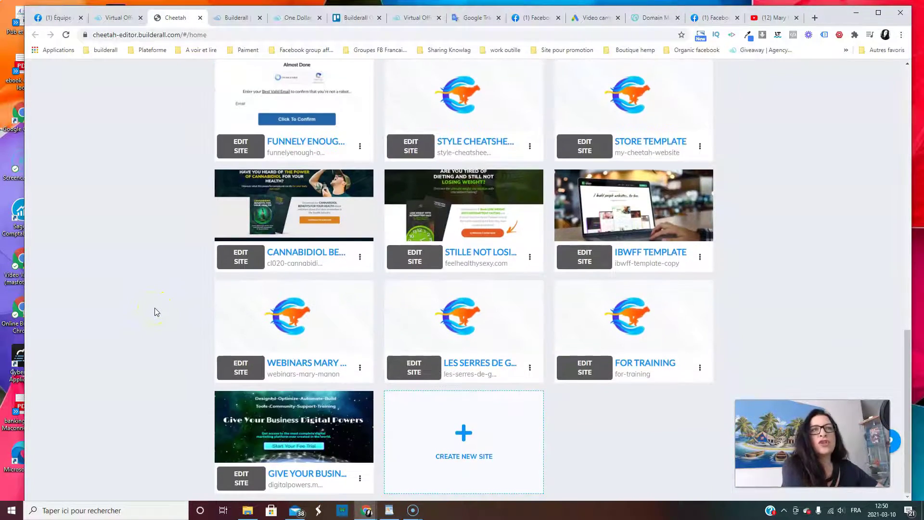
pyautogui.scroll(20, 82, 308)
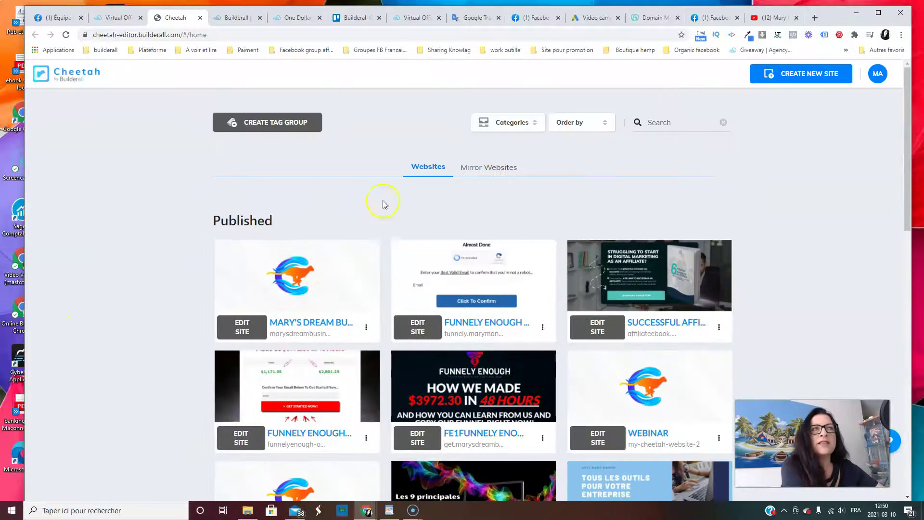
pyautogui.scroll(-15, 381, 202)
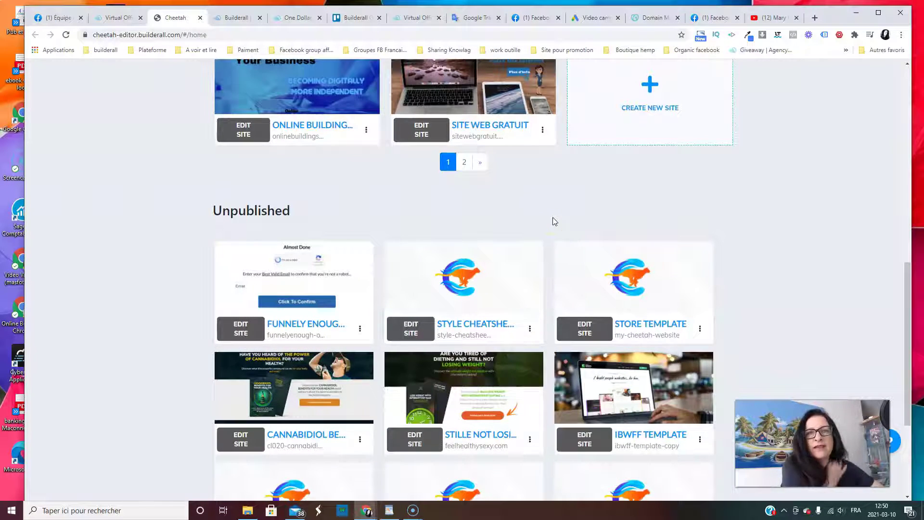
pyautogui.scroll(1, 516, 212)
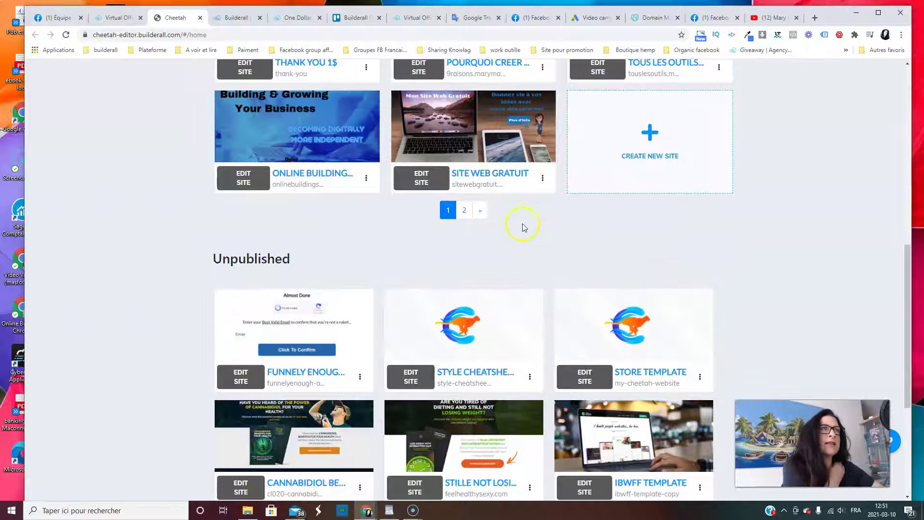
pyautogui.scroll(-4, 617, 229)
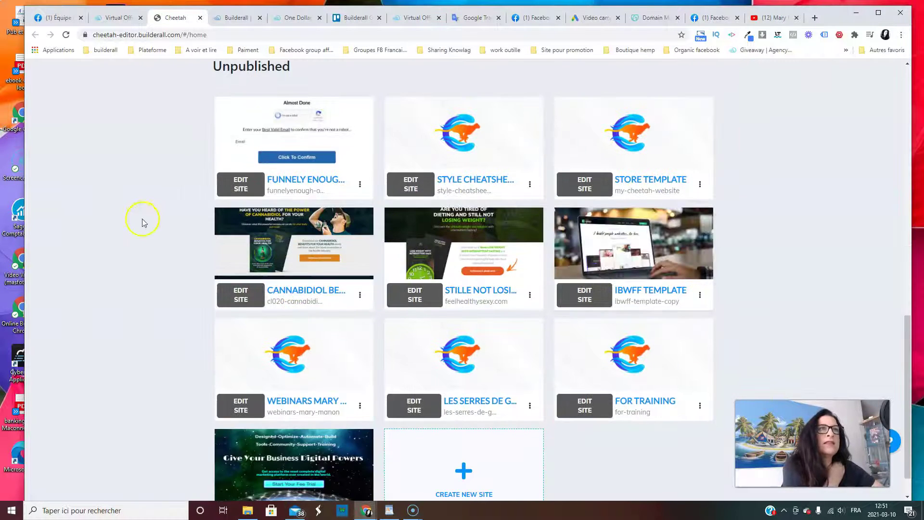
pyautogui.click(531, 185)
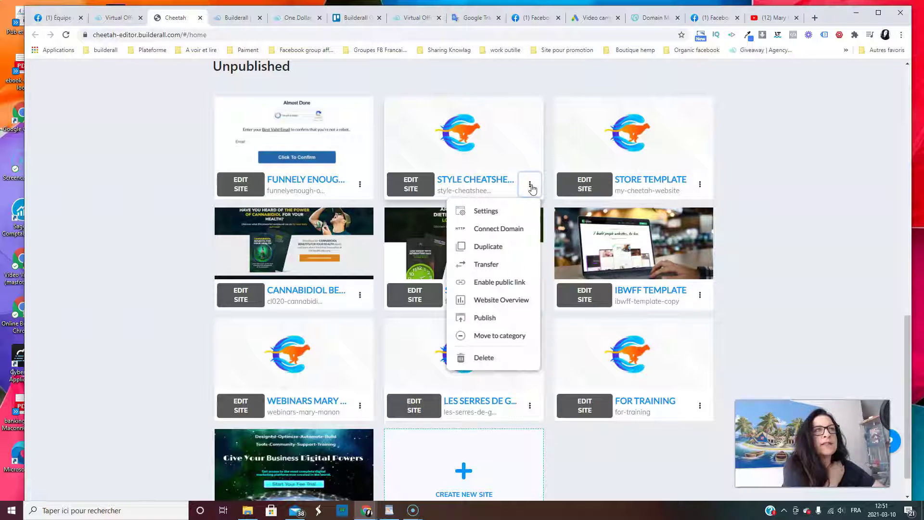
pyautogui.click(485, 234)
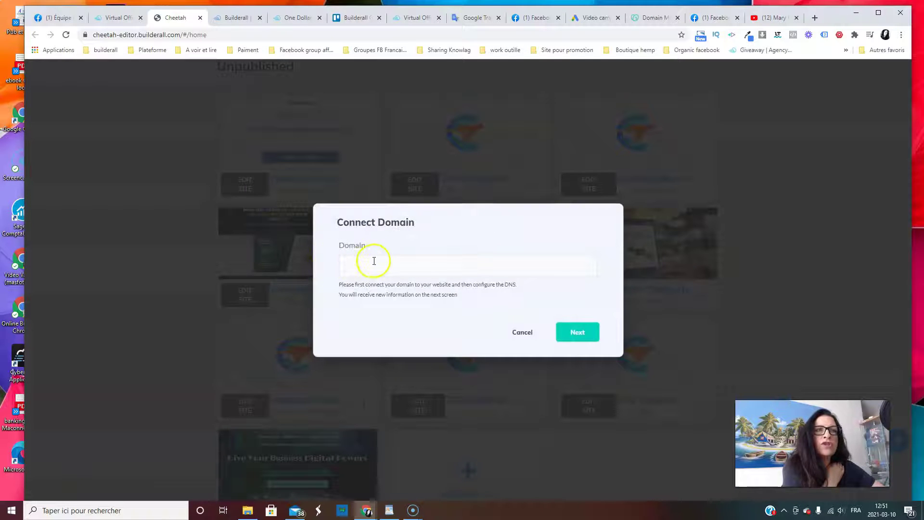
# Examine the domain entry in the Connect Domain dialog, then cancel it without entering a domain.
pyautogui.click(356, 266)
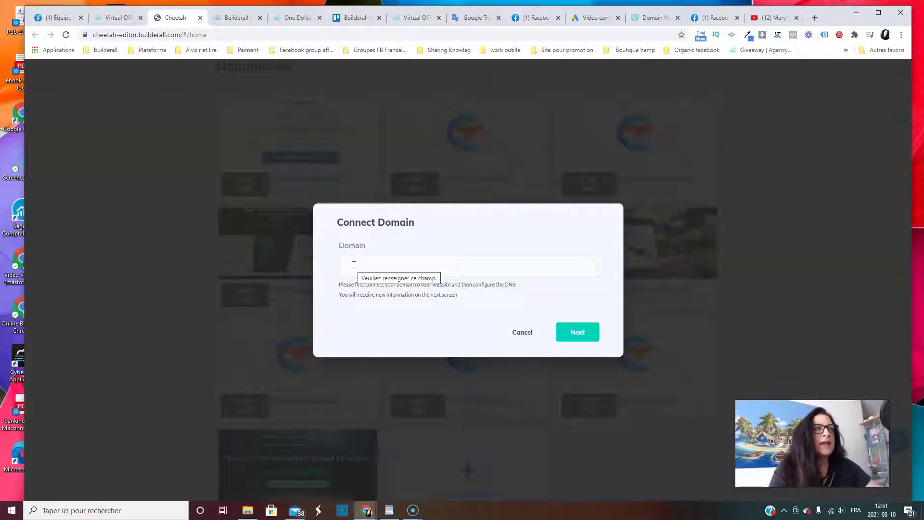
pyautogui.click(572, 337)
pyautogui.click(391, 265)
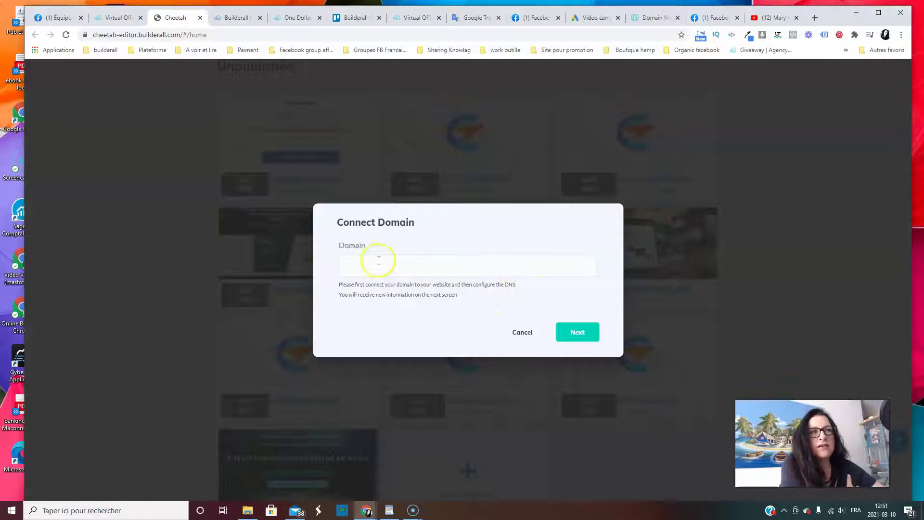
pyautogui.click(590, 304)
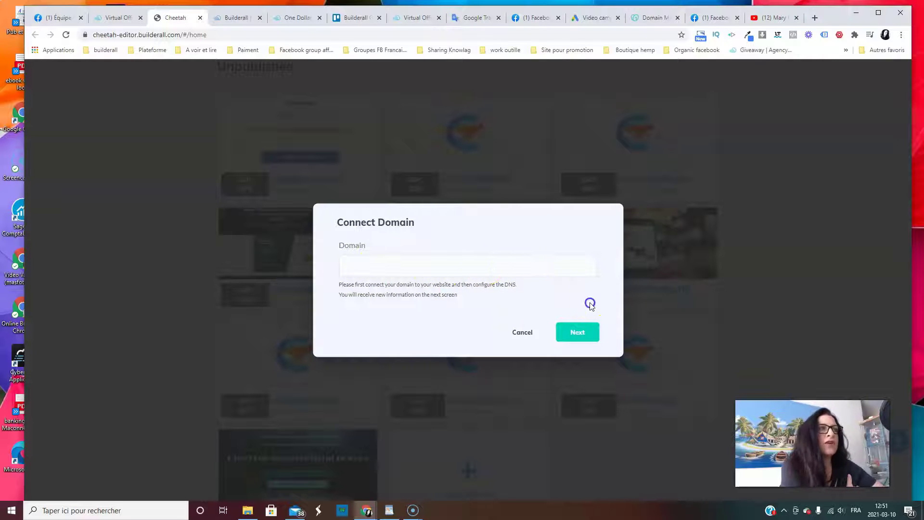
pyautogui.click(522, 332)
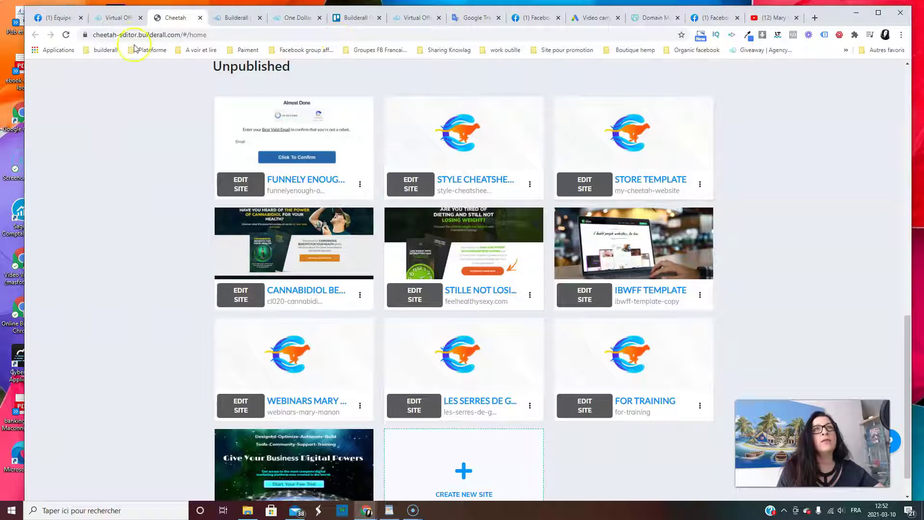
# Switch to GoDaddy's Domain Manager and review the custom nameservers on the DNS page of feelhealthysexy.com.
pyautogui.click(653, 17)
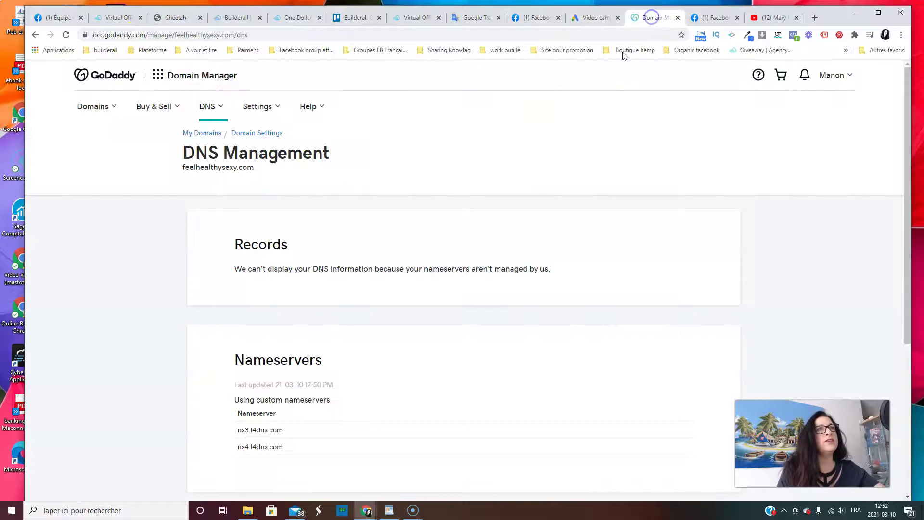
pyautogui.scroll(-3, 630, 355)
pyautogui.scroll(3, 630, 355)
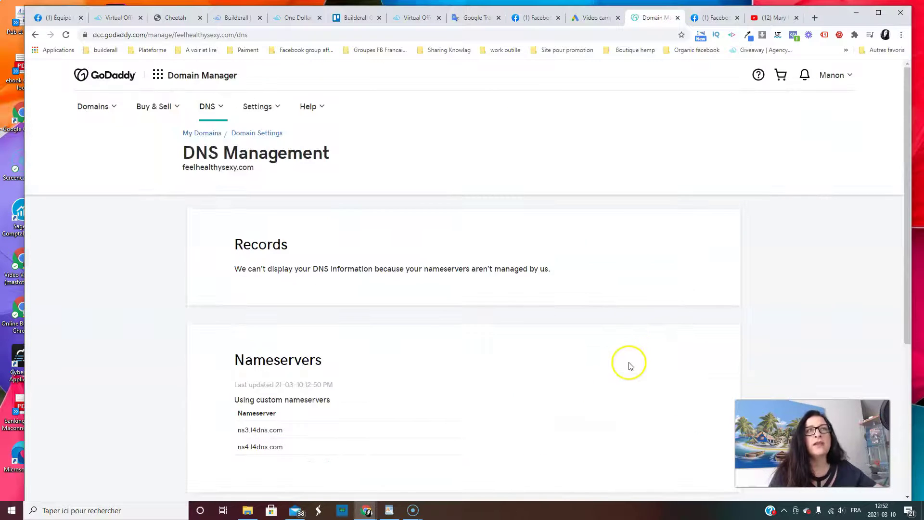
pyautogui.scroll(-3, 351, 210)
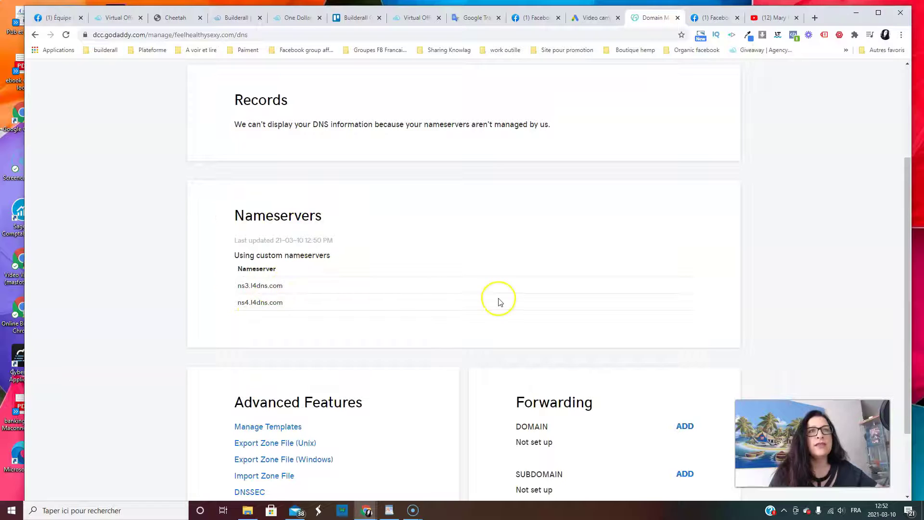
pyautogui.scroll(3, 500, 302)
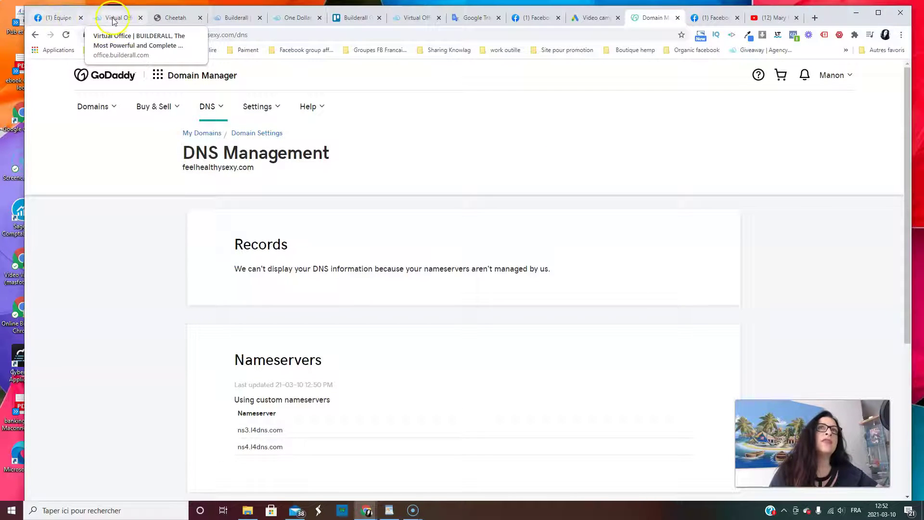
# Return to Cheetah, open the unpublished Funnely Enough site, and view its Connect Domain dialog before closing it with the domain blank.
pyautogui.click(181, 21)
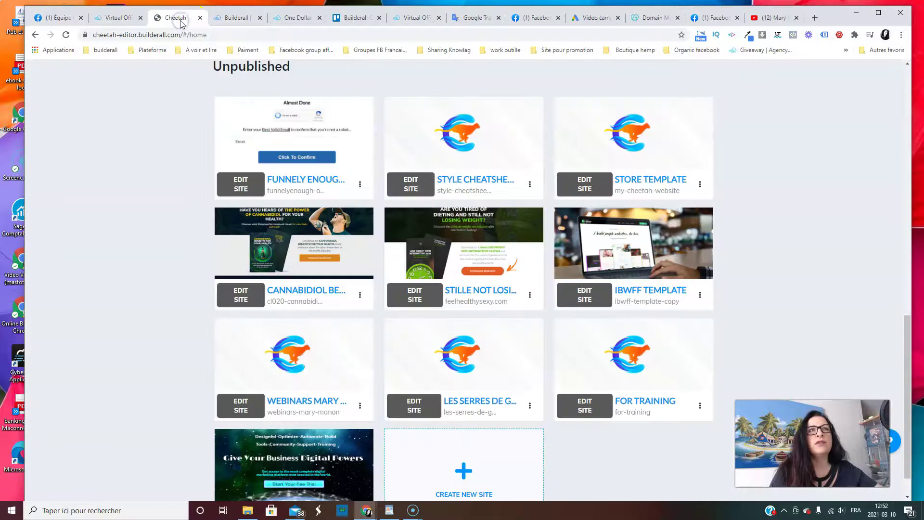
pyautogui.moveTo(335, 243)
pyautogui.scroll(12, 334, 240)
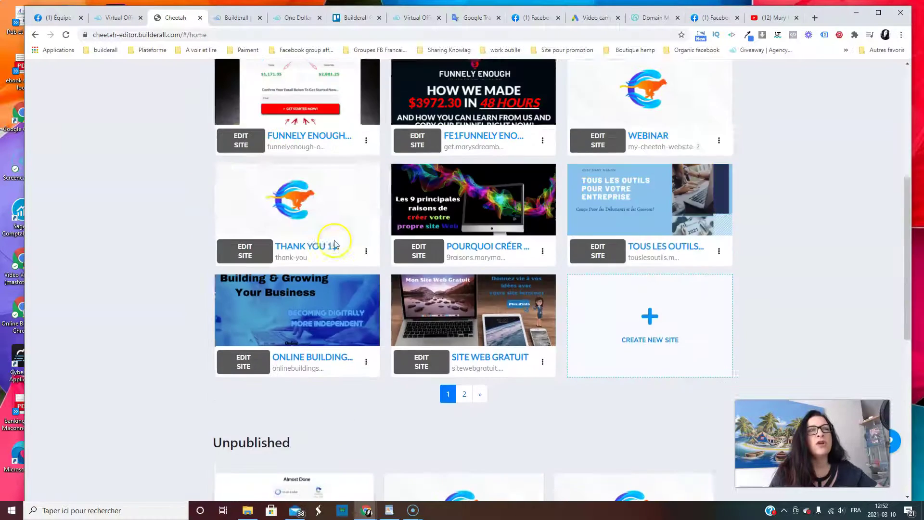
pyautogui.scroll(-8, 331, 231)
pyautogui.scroll(-3, 337, 241)
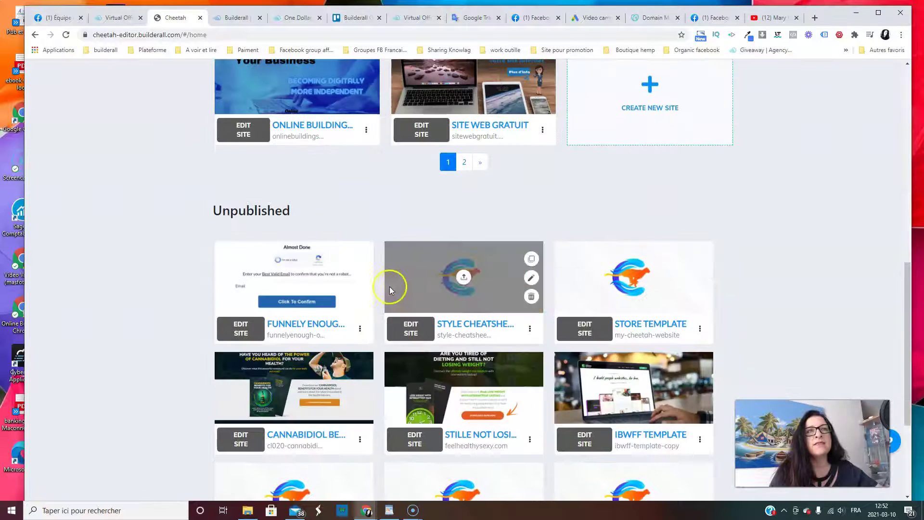
pyautogui.click(242, 328)
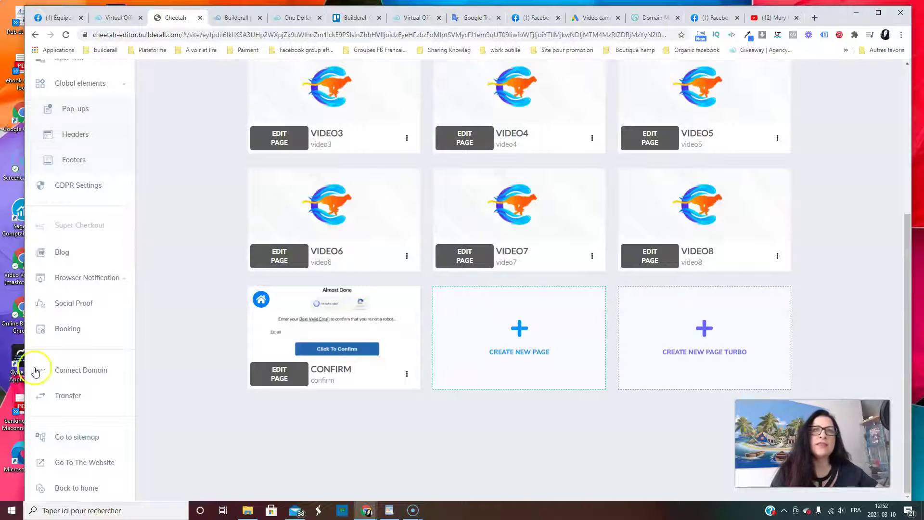
pyautogui.click(70, 376)
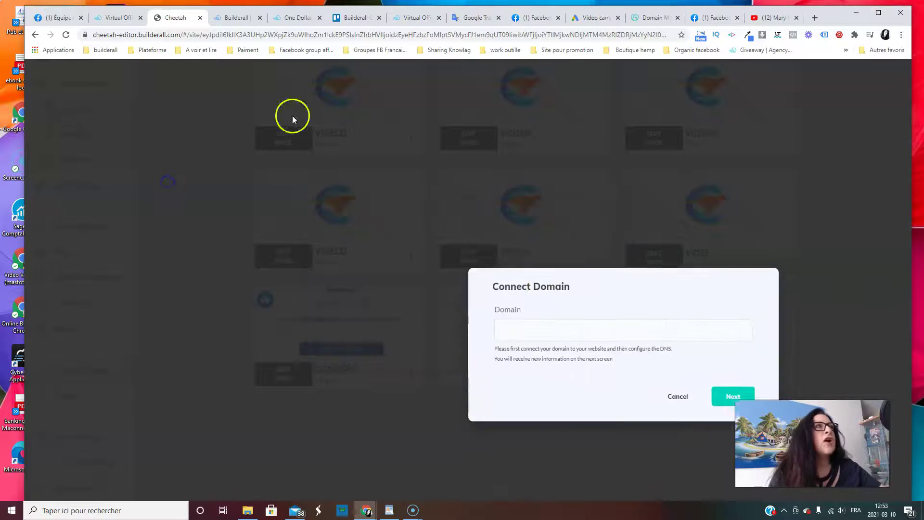
pyautogui.click(532, 341)
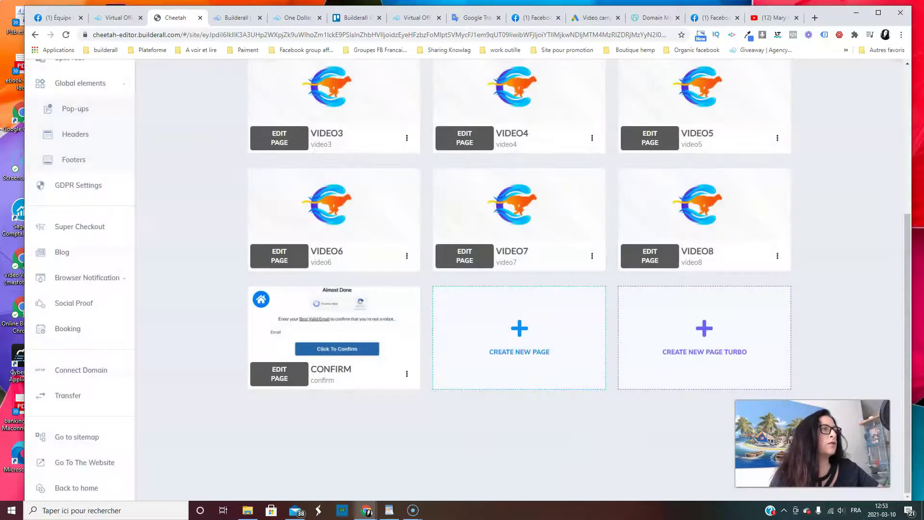